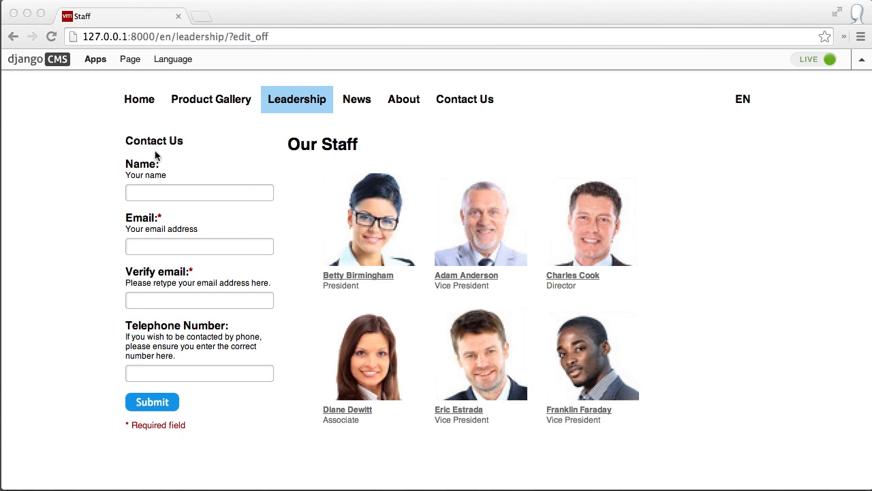
- Switch the Leadership page to draft editing and inspect its sidebar and staff content placeholders in the structure view
left_click(803, 61)
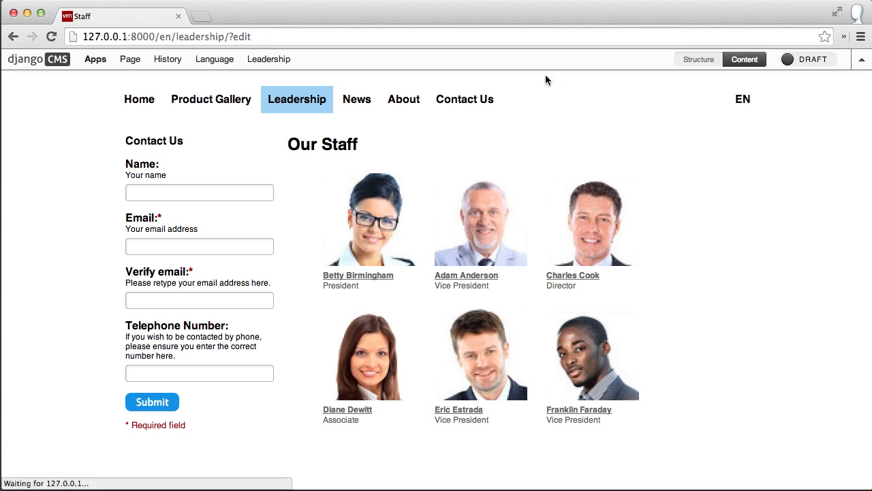
left_click(695, 60)
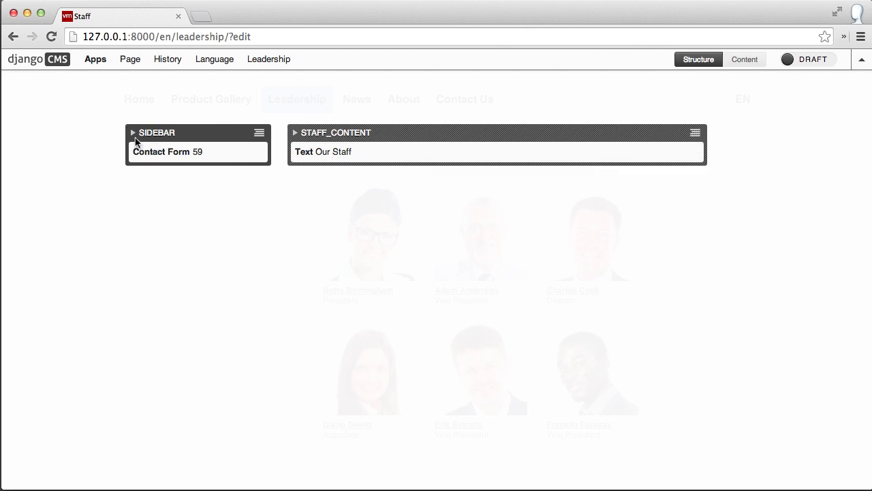
left_click(134, 139)
left_click(755, 61)
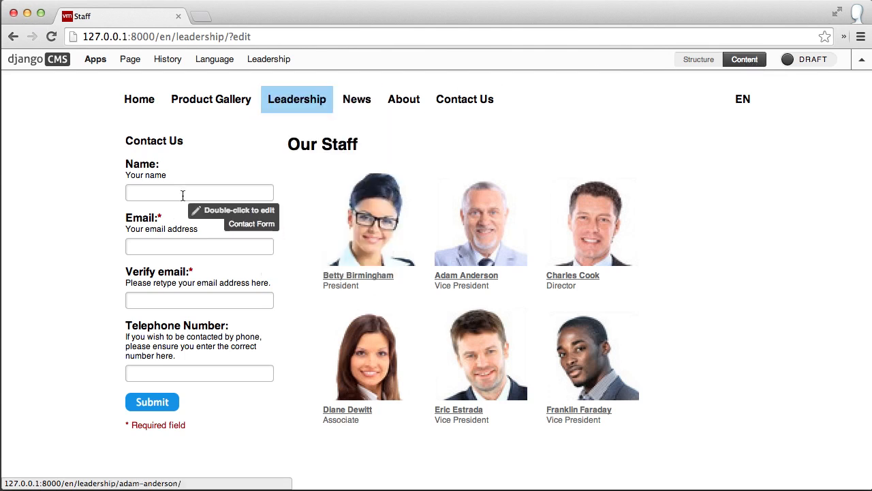
- Examine the News page's placeholder structure and the plugins available for its newsroom sidebar, and return to the content view
left_click(359, 101)
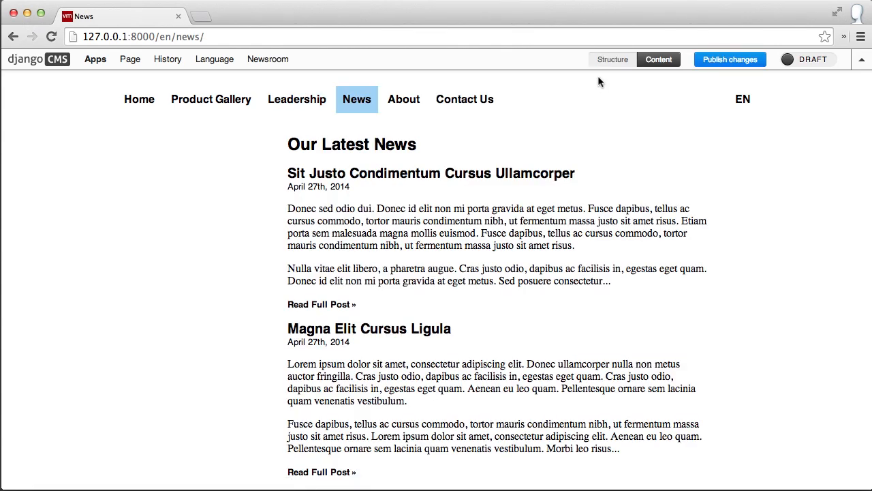
left_click(616, 61)
left_click(259, 137)
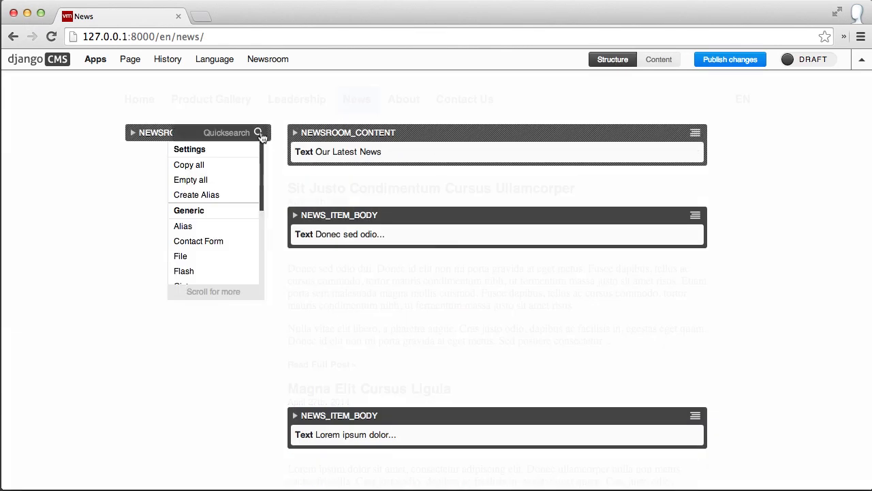
scroll(239, 225, "down", 1)
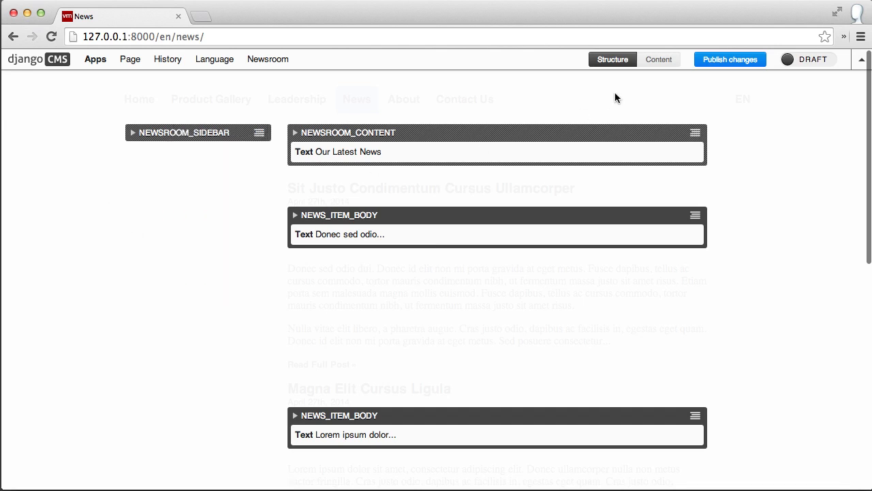
left_click(650, 63)
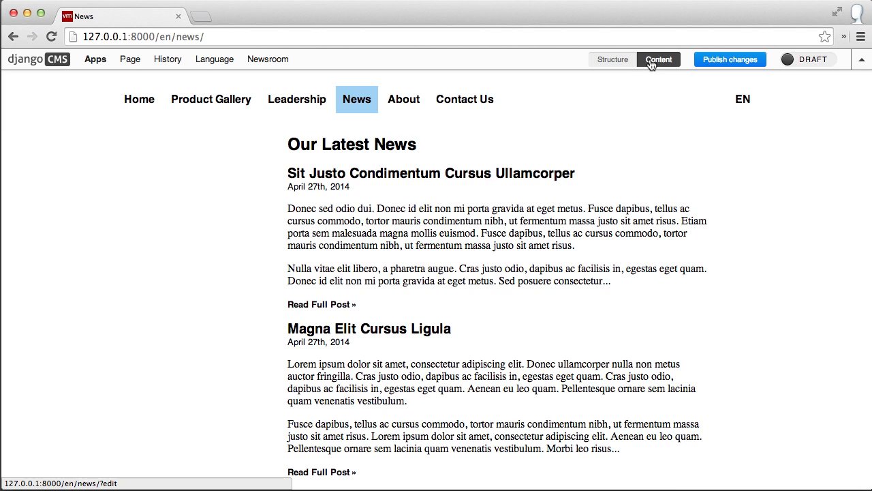
- View the settings of the Leadership page's sidebar contact form and close them without saving
left_click(286, 99)
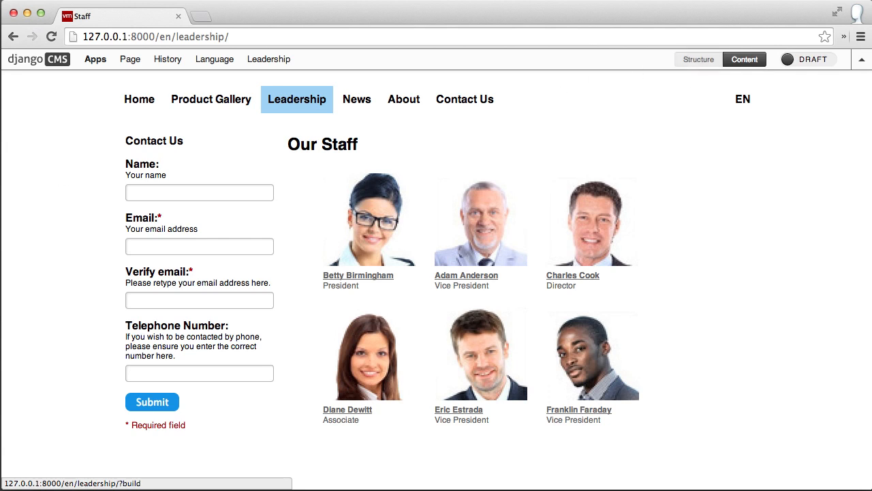
double_click(158, 143)
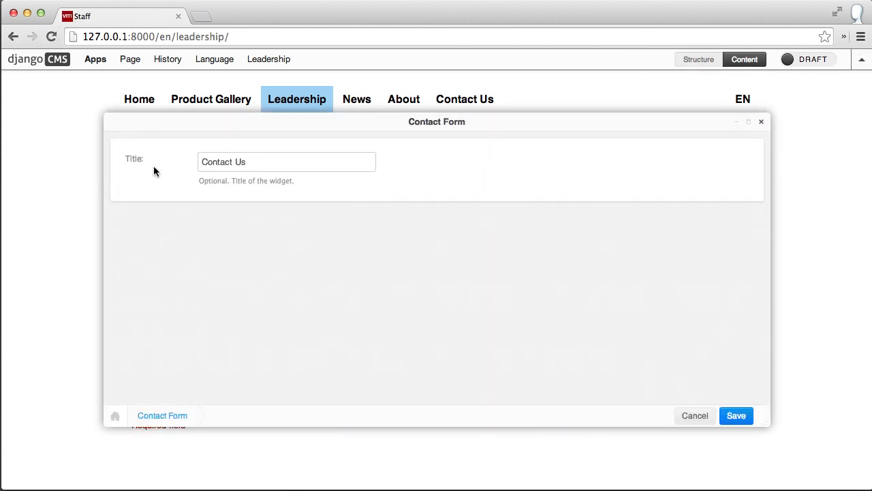
left_click(694, 416)
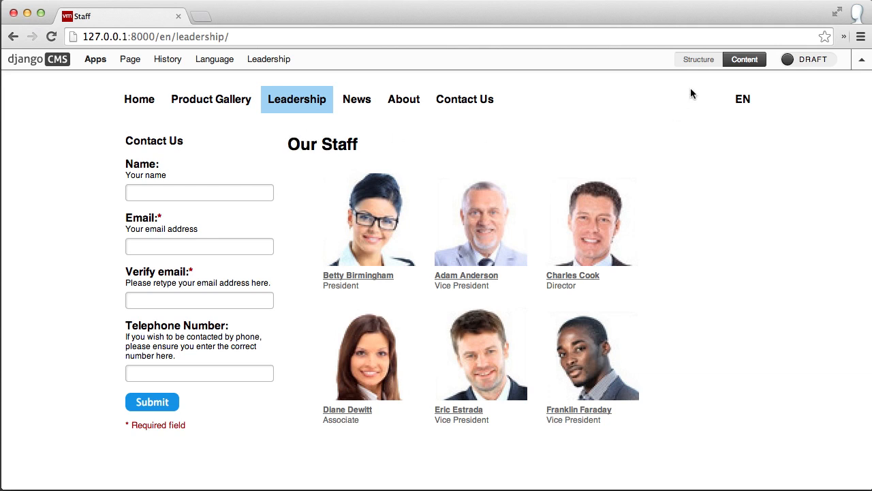
- Create an alias of the Contact Form plugin in the Leadership page's sidebar and show it on the clipboard
left_click(698, 61)
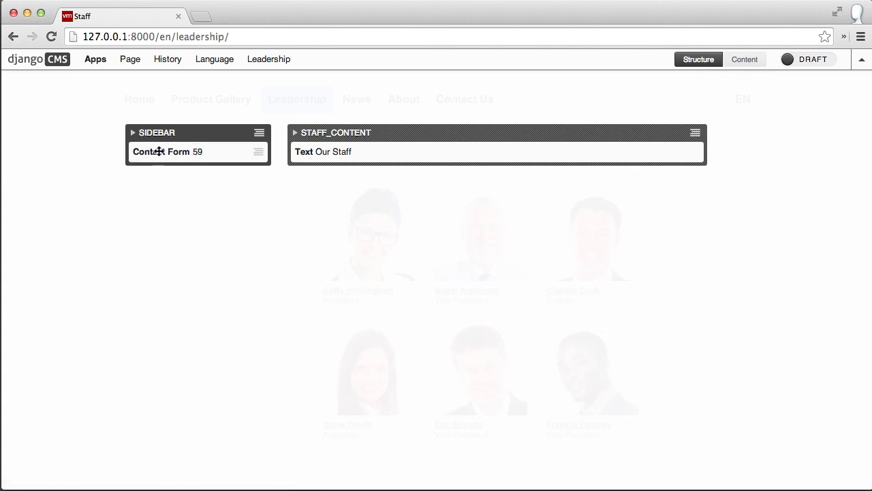
left_click(253, 156)
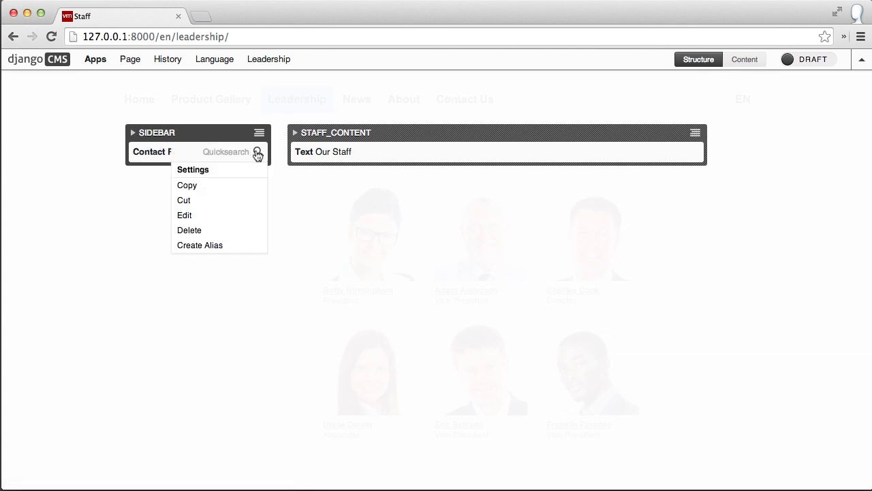
left_click(200, 247)
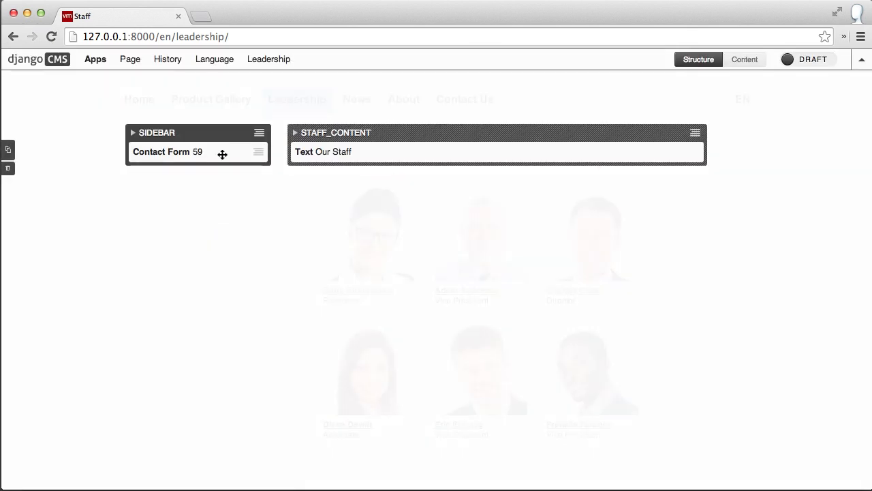
mouse_move(9, 150)
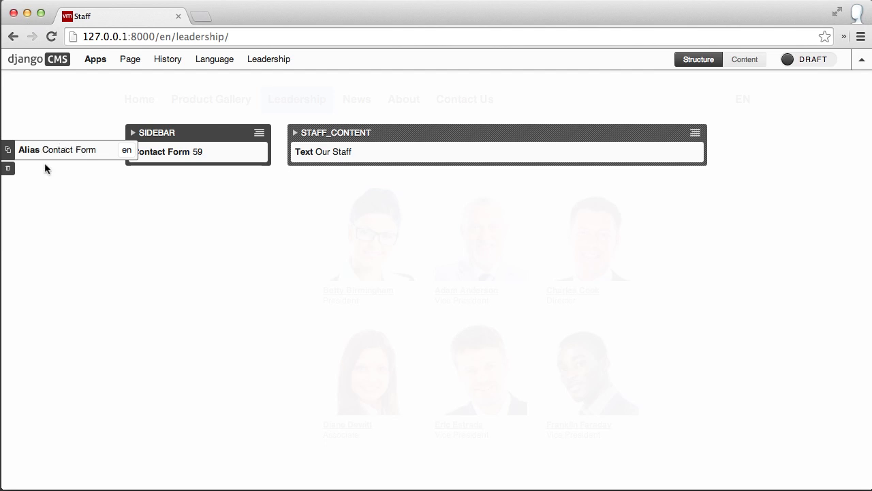
- Place the Contact Form alias from the clipboard into the News page's newsroom sidebar and show the page content
left_click(744, 59)
mouse_move(755, 94)
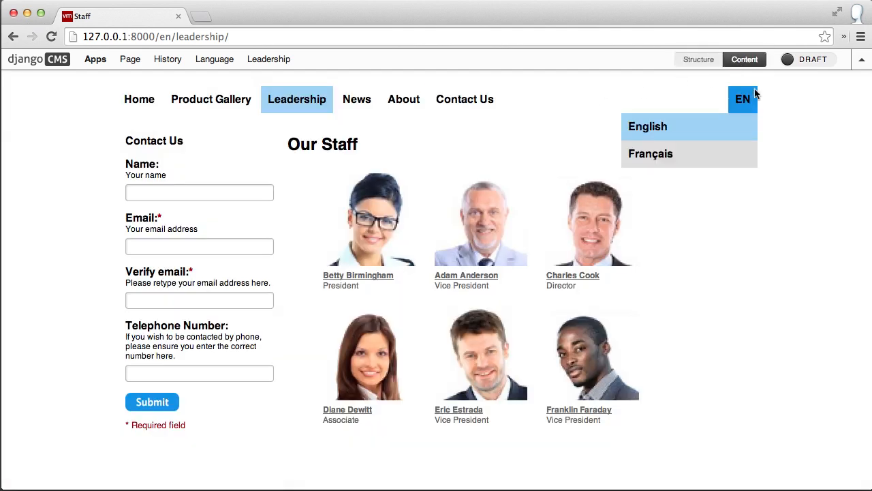
left_click(357, 102)
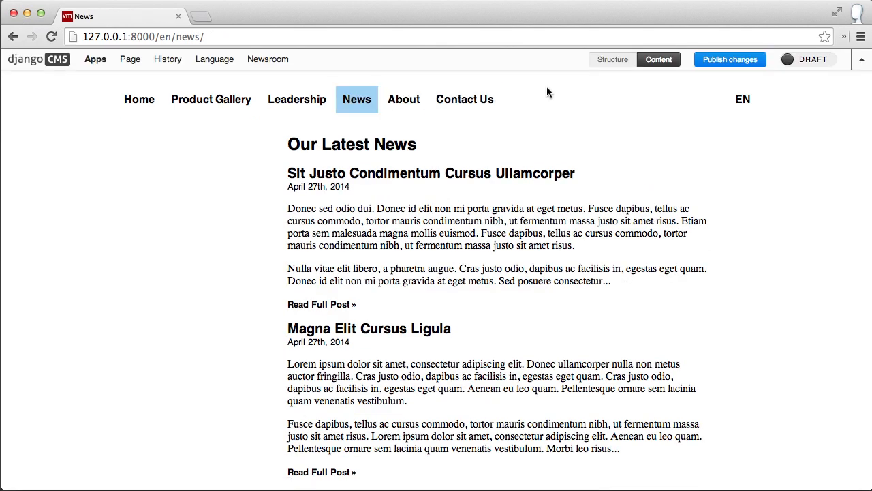
left_click(610, 60)
left_click(7, 149)
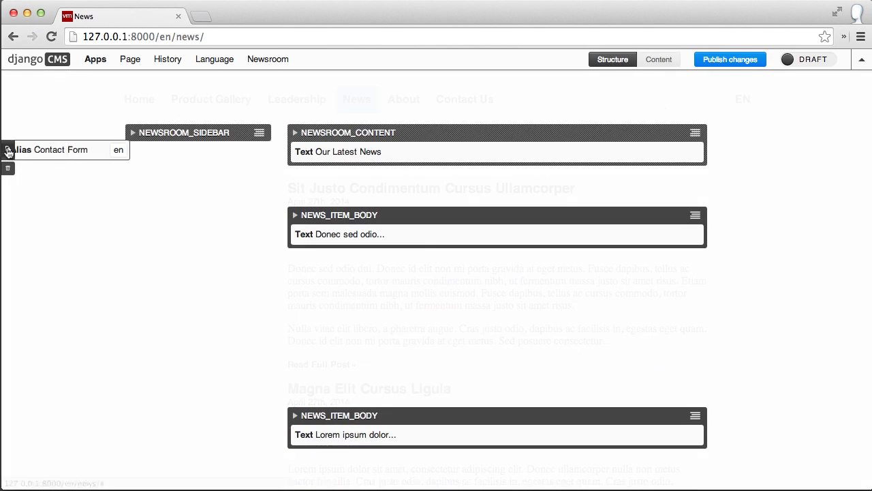
left_click_drag(37, 151, 170, 155)
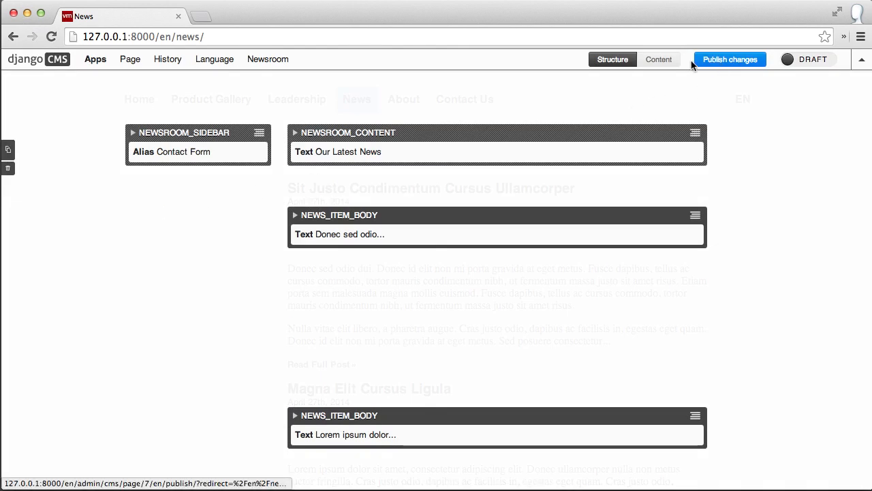
left_click(664, 60)
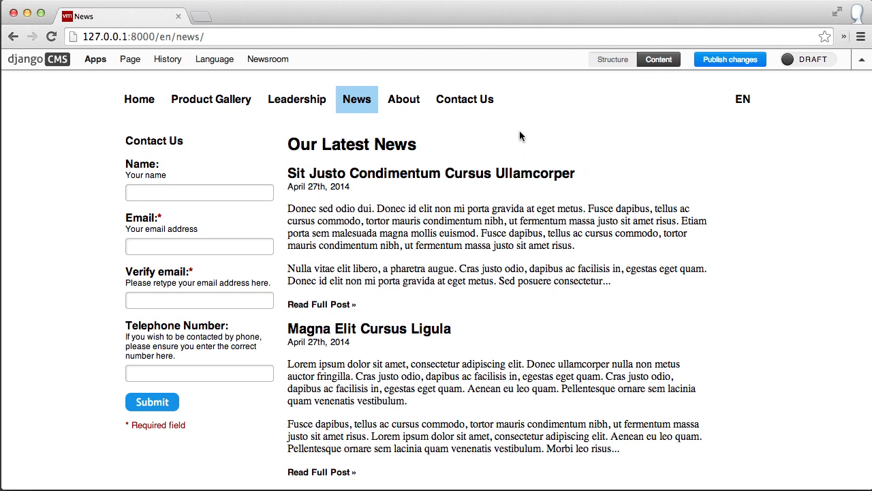
- Check the alias in the News page's structure and compare the contact forms on the Leadership and News pages
left_click(615, 60)
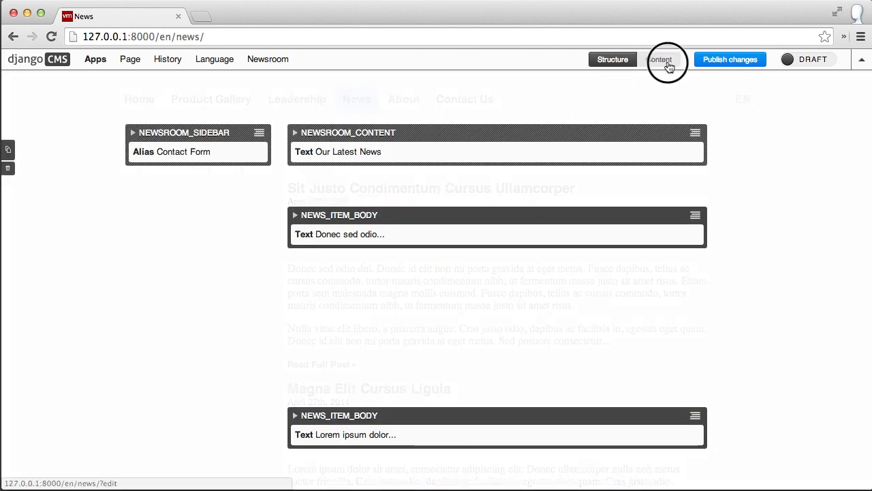
left_click(664, 61)
left_click(297, 99)
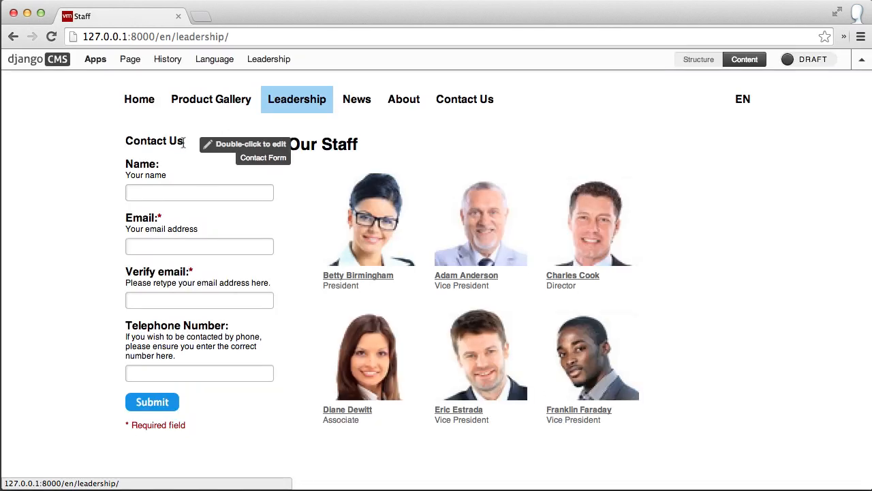
left_click(339, 109)
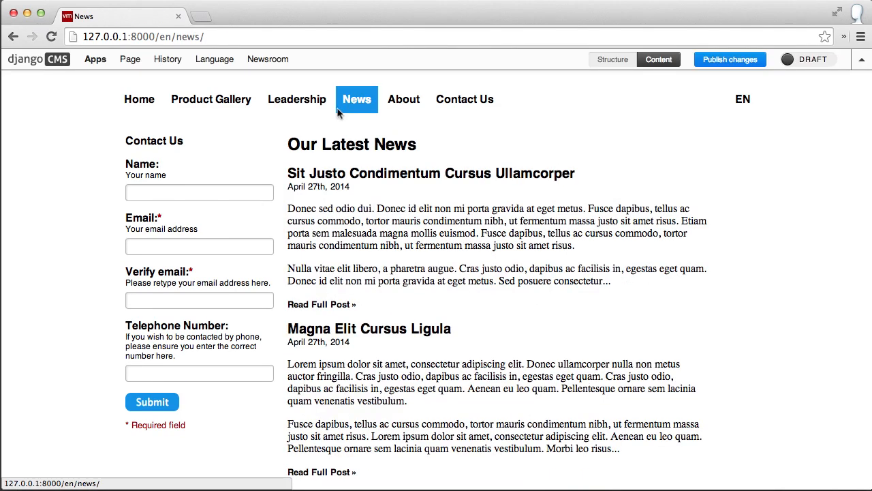
- Retitle the Leadership page's contact form as "Contact Us Now!", save it, and check the aliased form on the News page
left_click(297, 109)
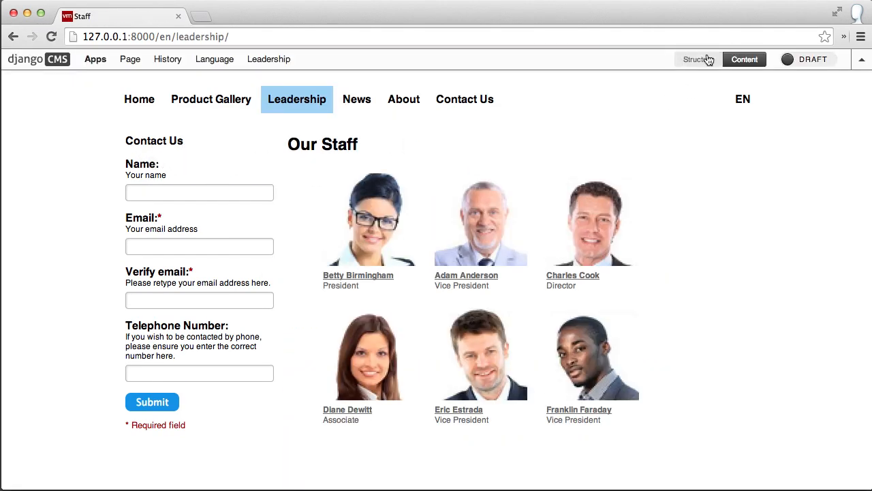
double_click(166, 140)
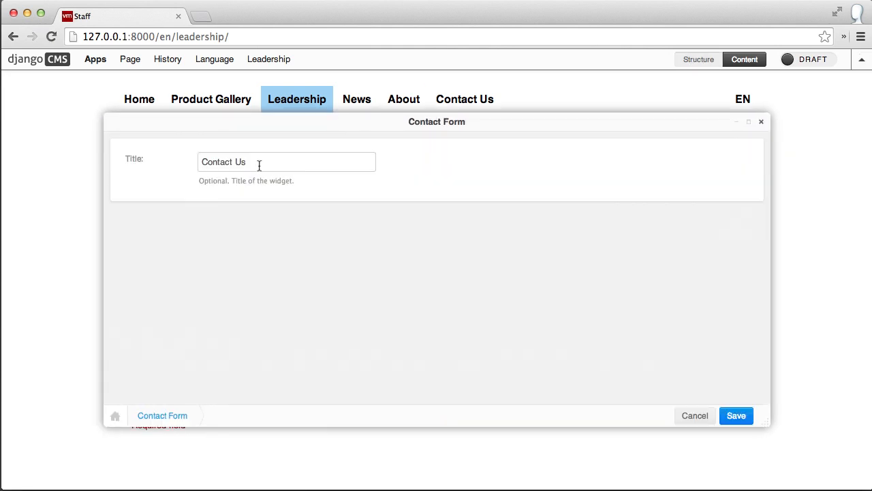
left_click(277, 163)
left_click(736, 415)
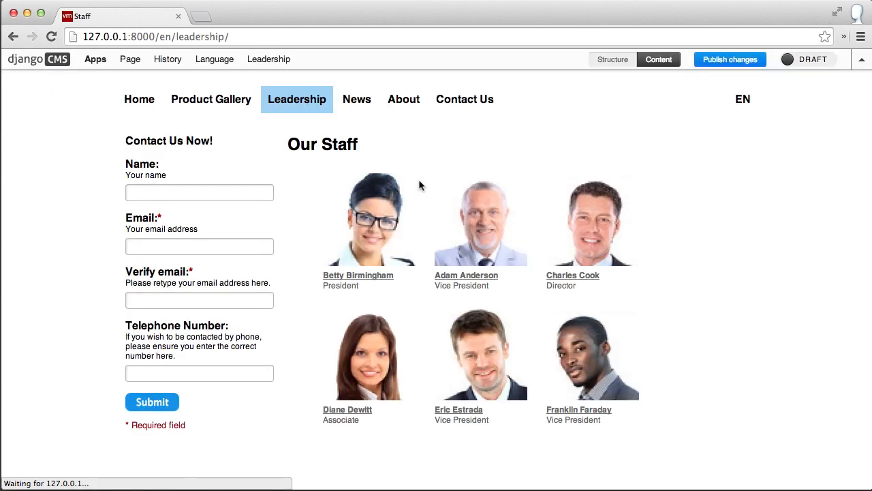
left_click(357, 100)
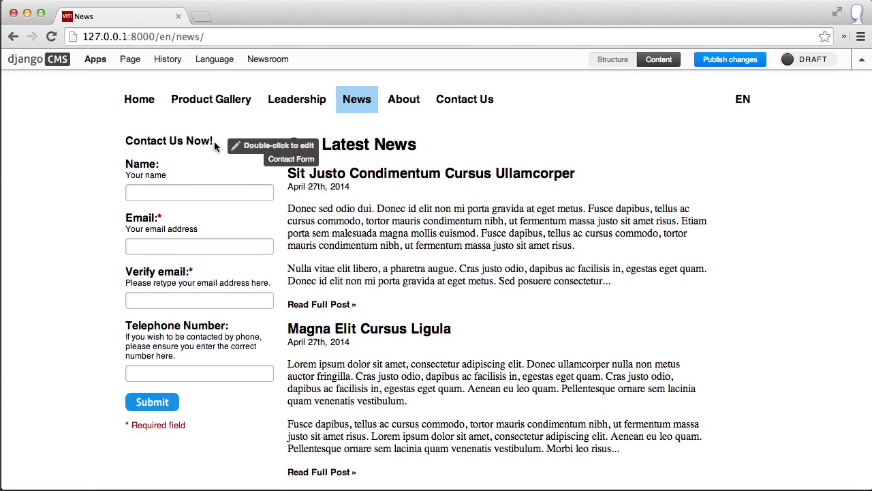